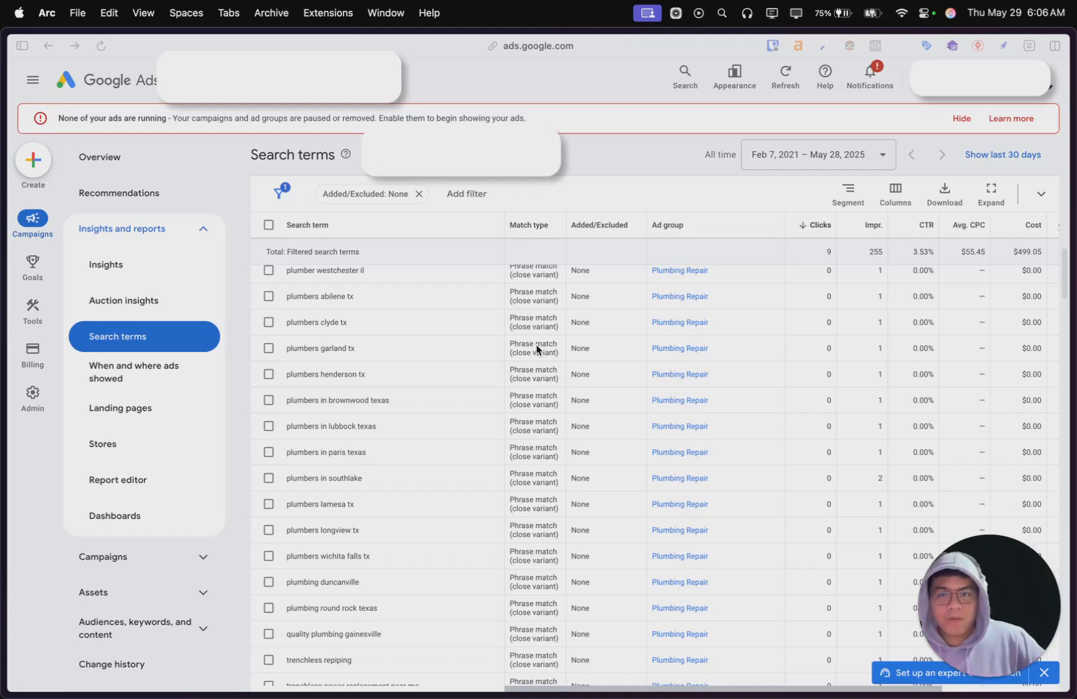
Highlight "athens" in the "athens plumber" search term and copy all of its RocketMatch exact and phrase keywords.
scroll(485, 349, "up", 15)
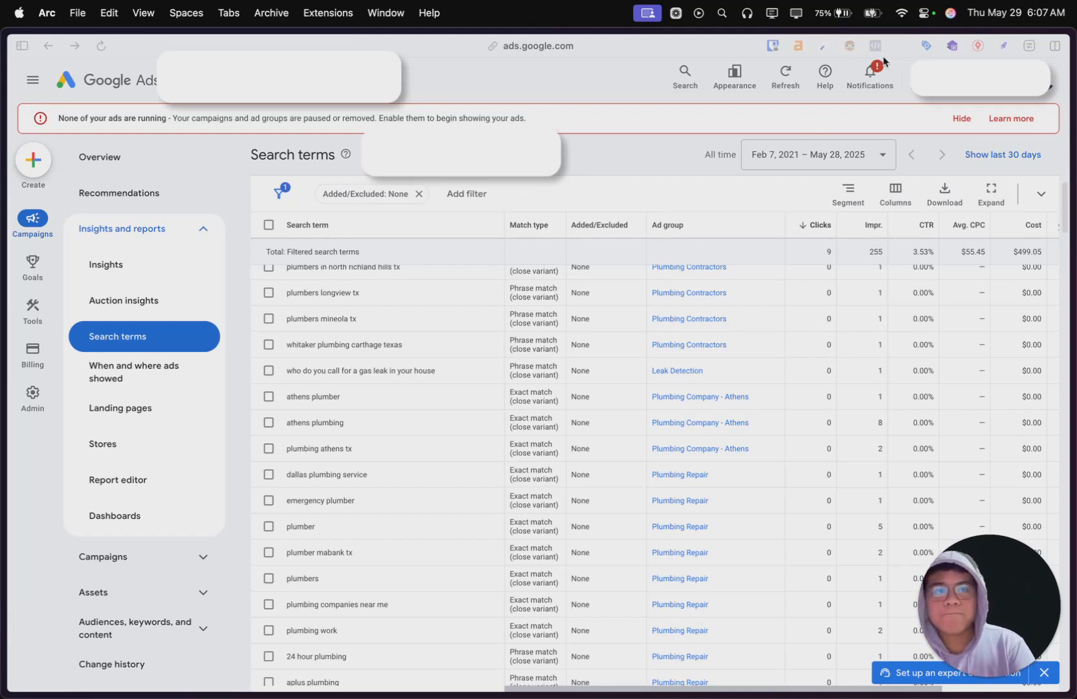
double_click(291, 397)
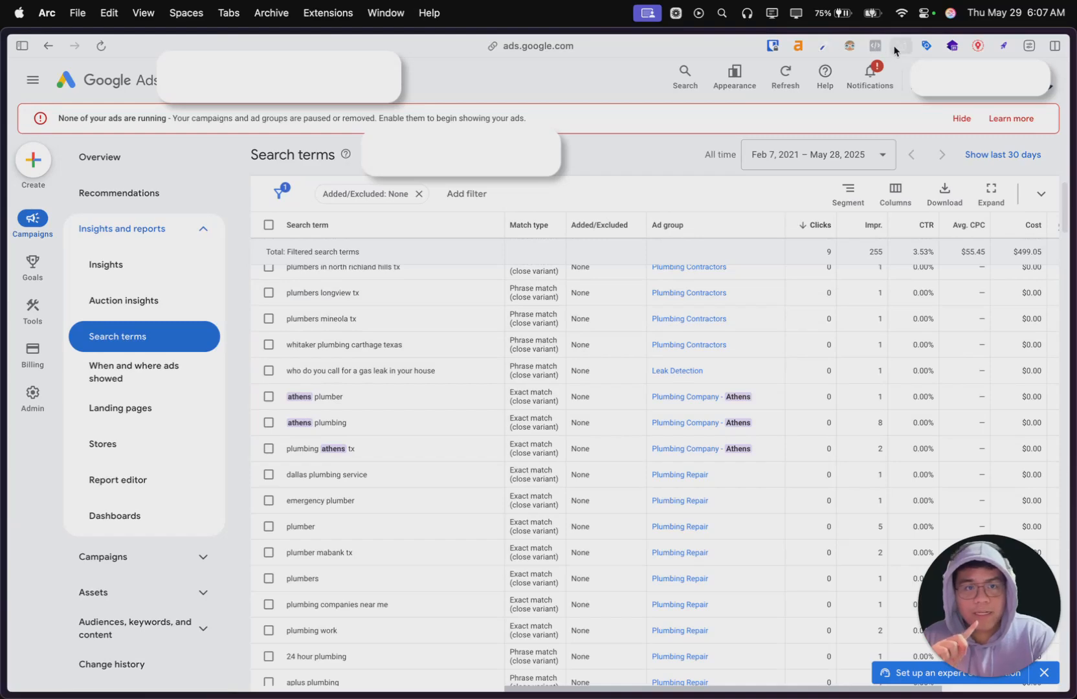
left_click(996, 49)
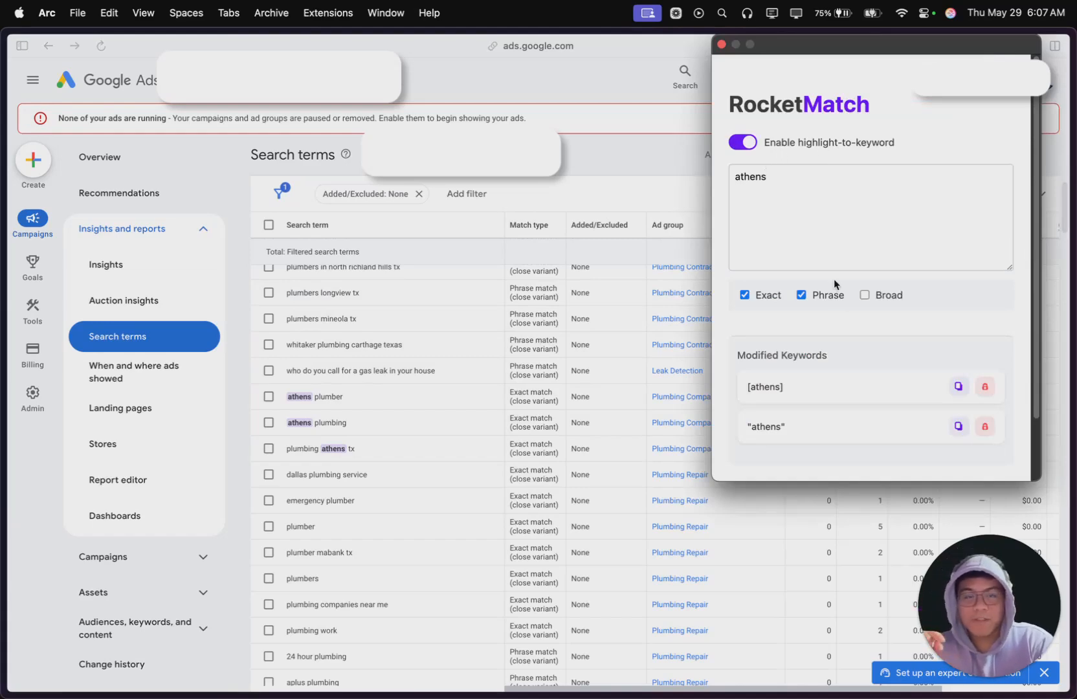
scroll(771, 269, "down", 2)
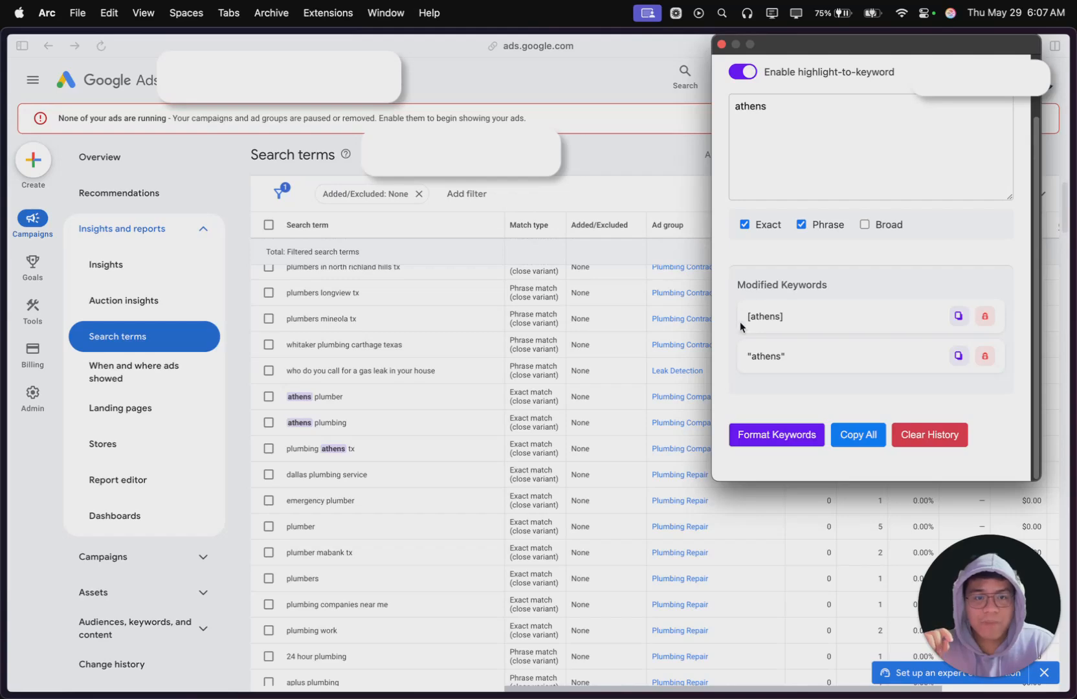
left_click(846, 436)
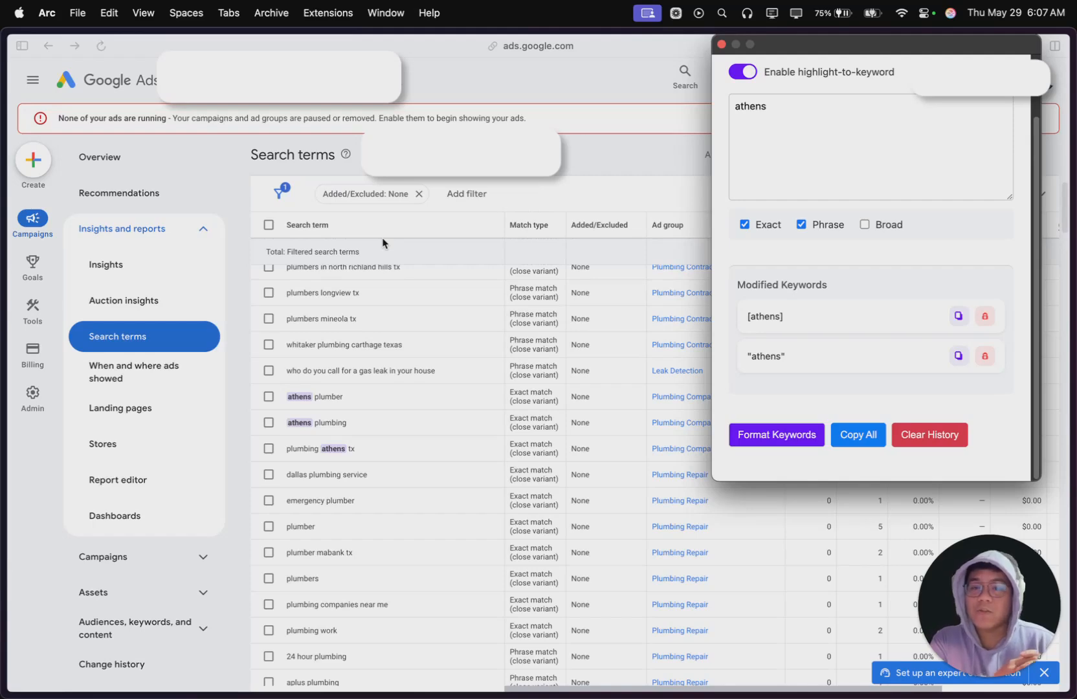
left_click(721, 44)
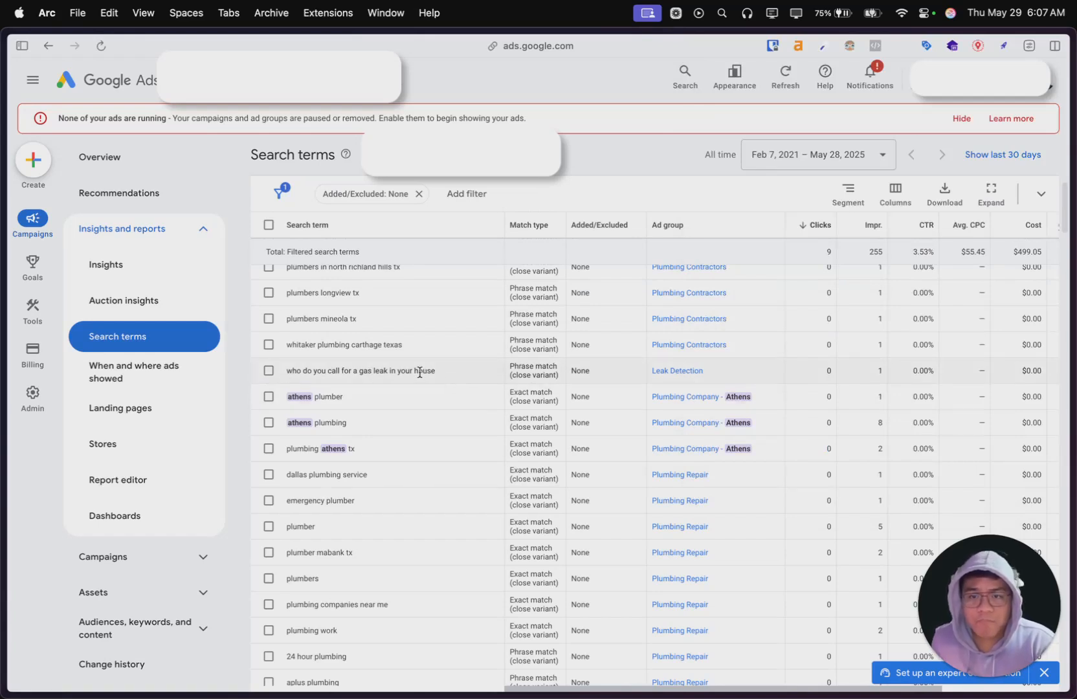
Try adding "gas leak in your house" as a keyword and remove it from the RocketMatch keyword list.
mouse_move(436, 370)
left_mouse_down()
mouse_move(359, 370)
mouse_move(444, 376)
left_mouse_up()
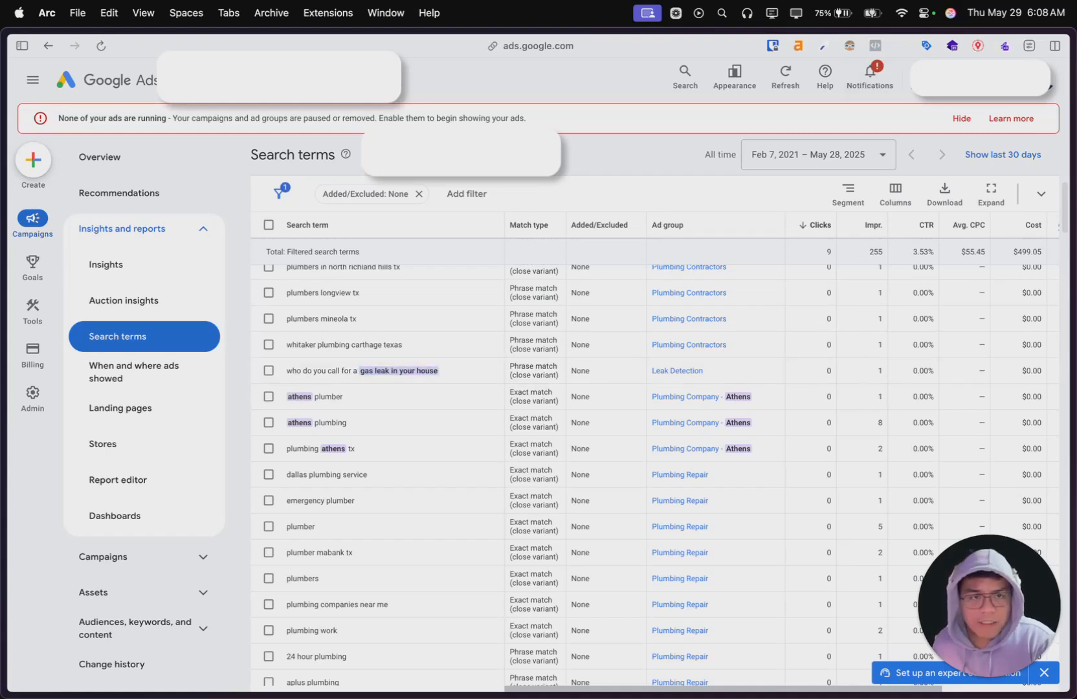
left_click(997, 48)
left_click_drag(838, 188, 715, 188)
key("BackSpace")
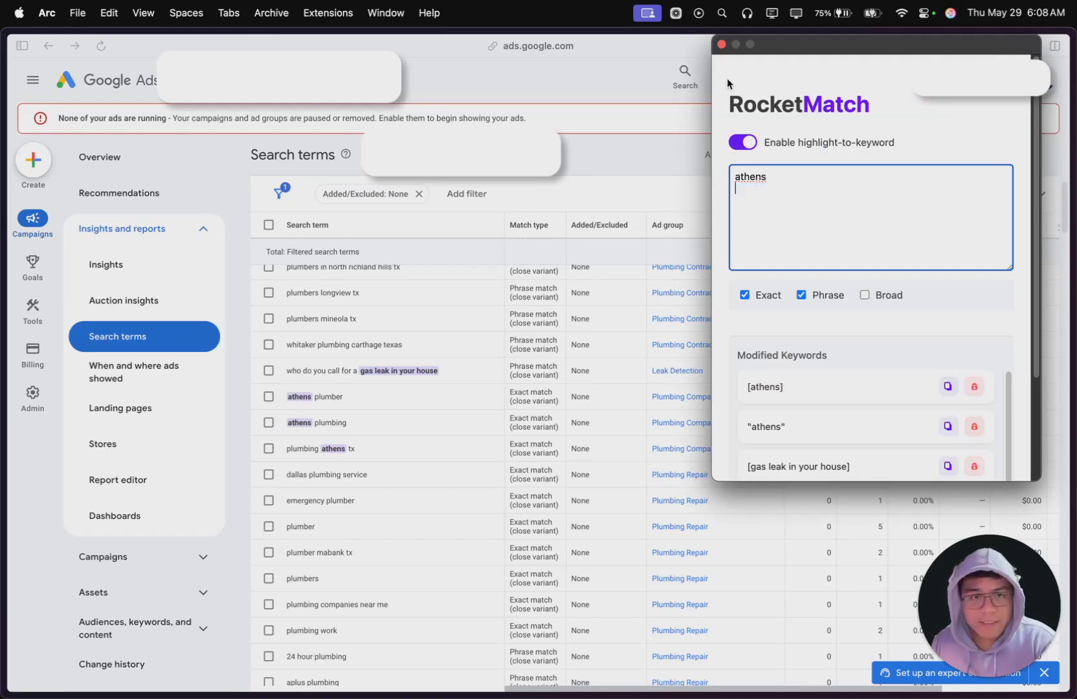
left_click(721, 44)
left_click(1003, 46)
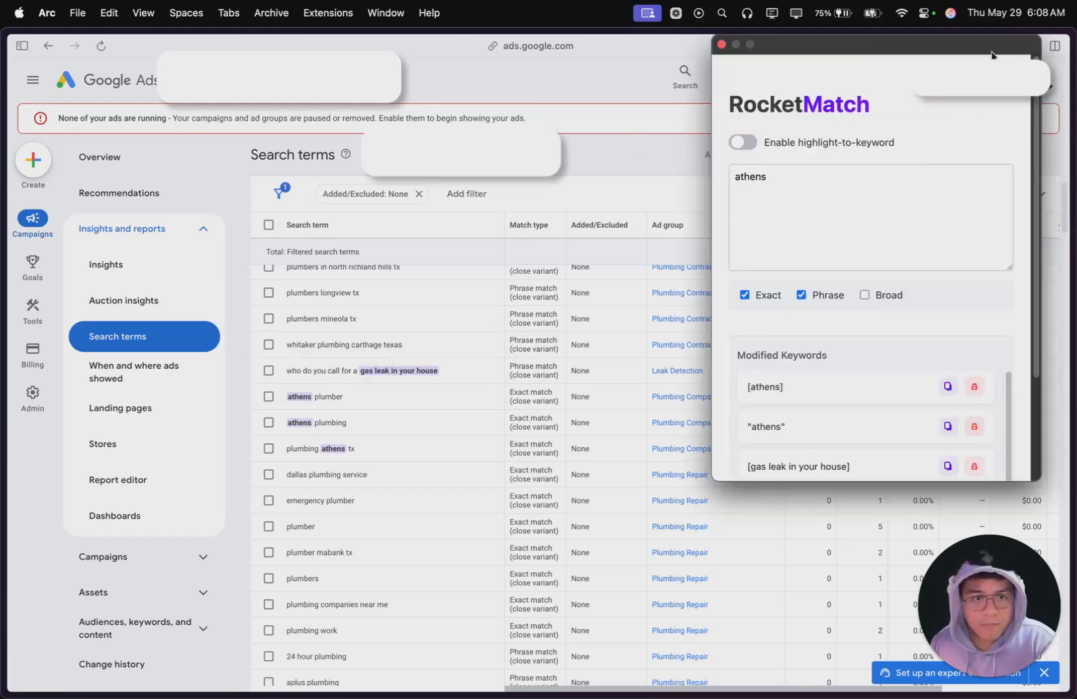
scroll(806, 259, "down", 3)
left_click(783, 452)
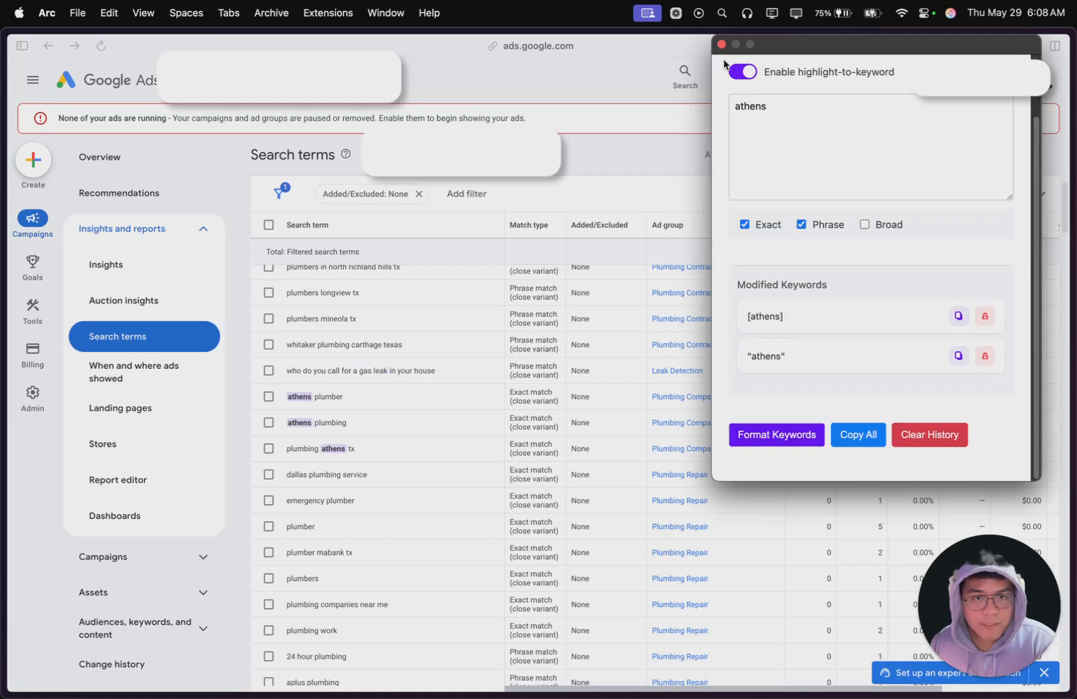
left_click(721, 44)
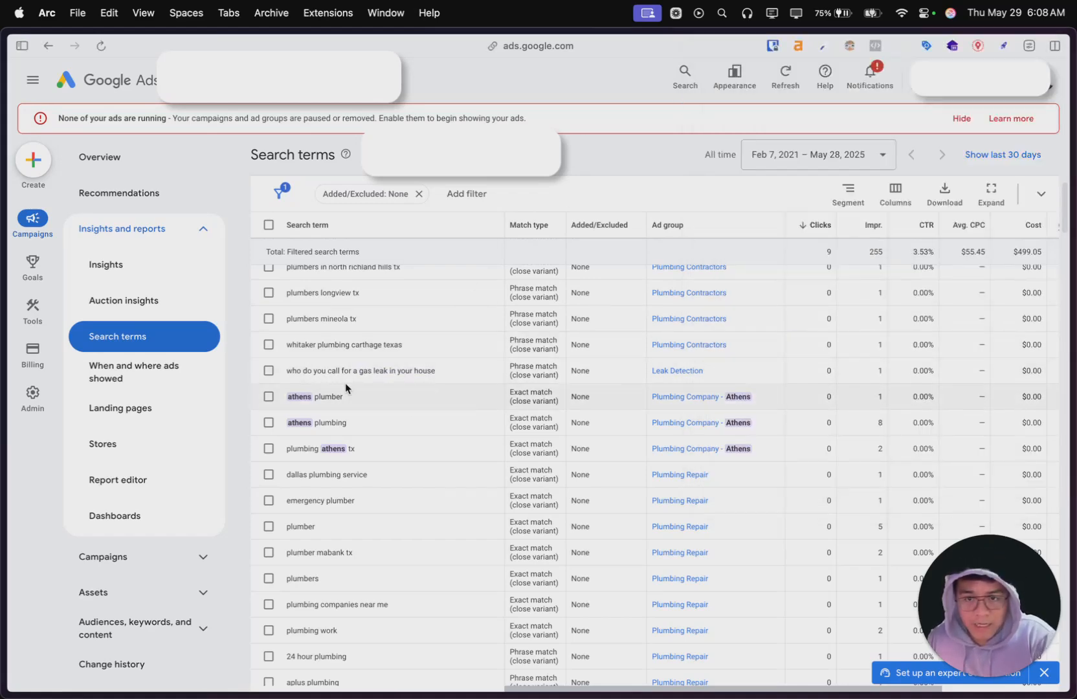
Highlight "who", "24 hour plumbing", "work" and "emergency plumber" in the search terms to collect them as keywords.
double_click(289, 372)
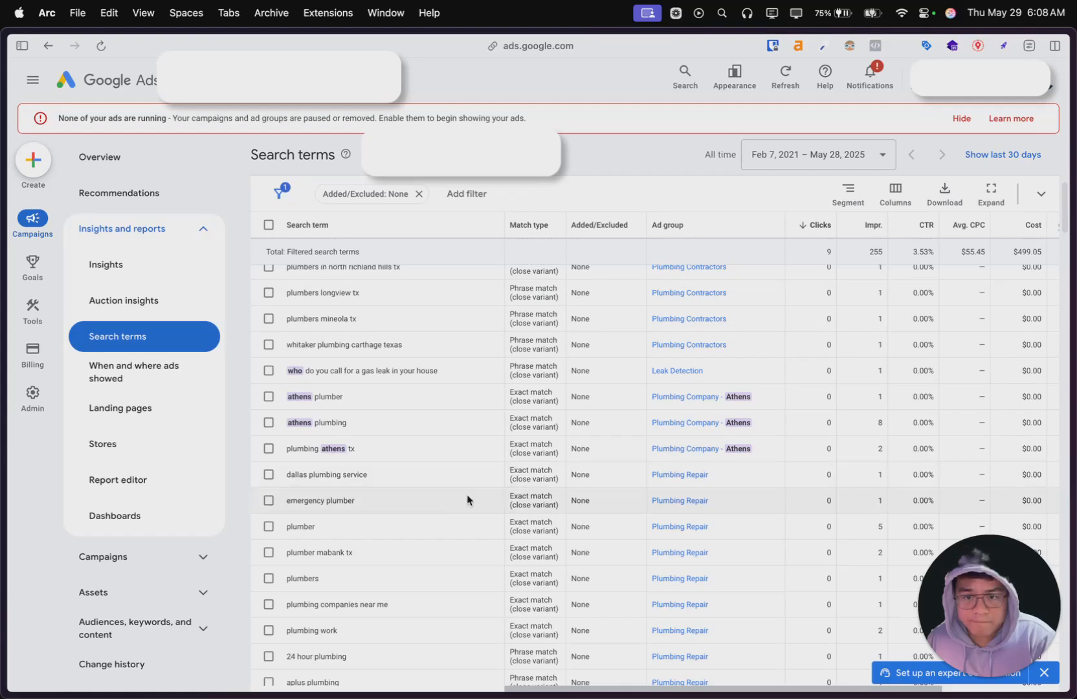
scroll(421, 497, "down", 3)
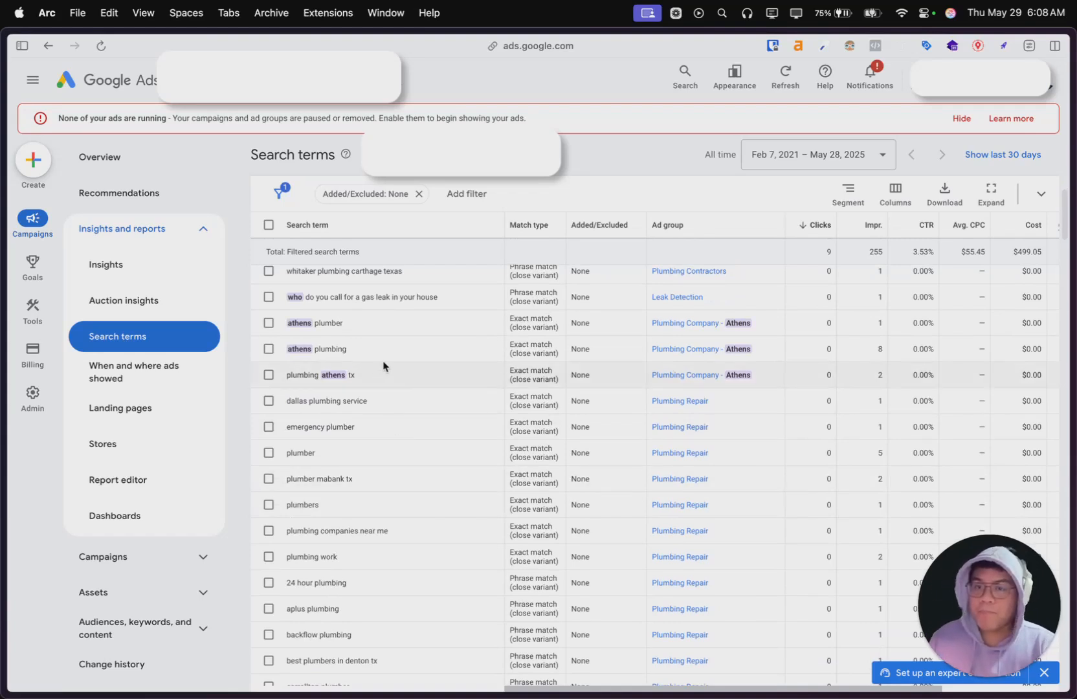
scroll(362, 453, "down", 1)
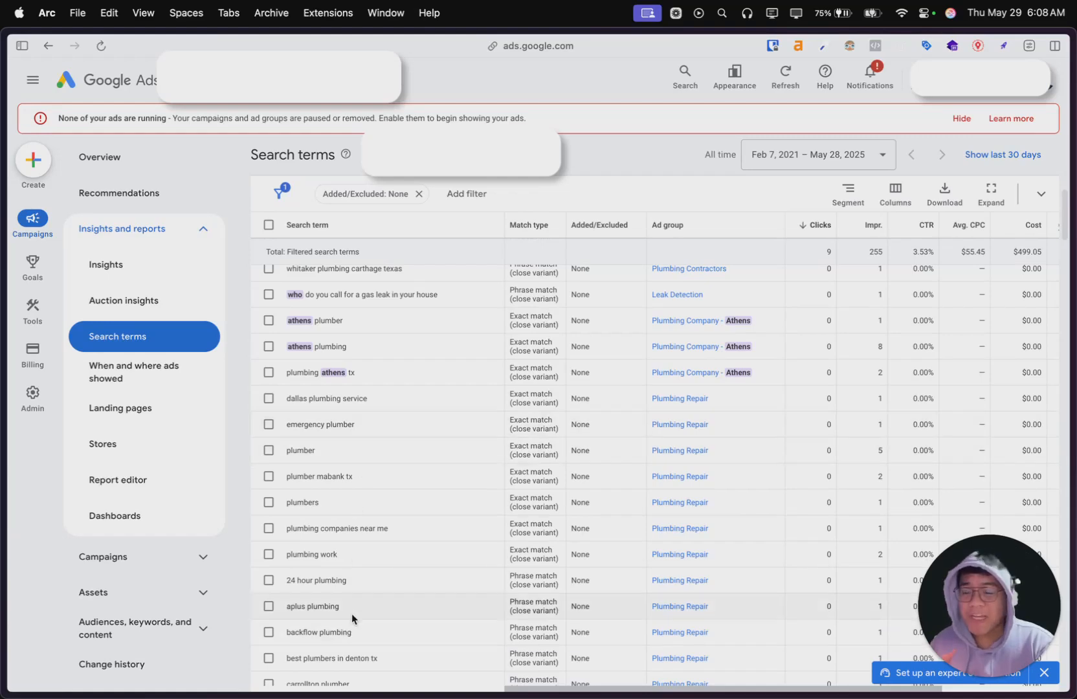
triple_click(294, 591)
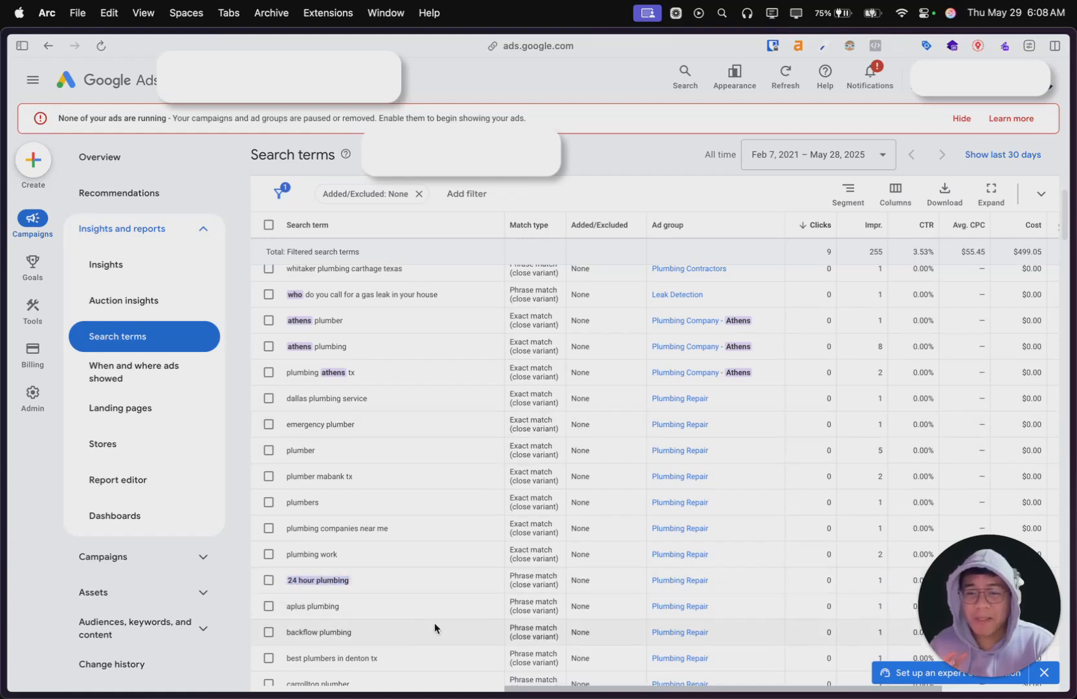
scroll(401, 608, "down", 1)
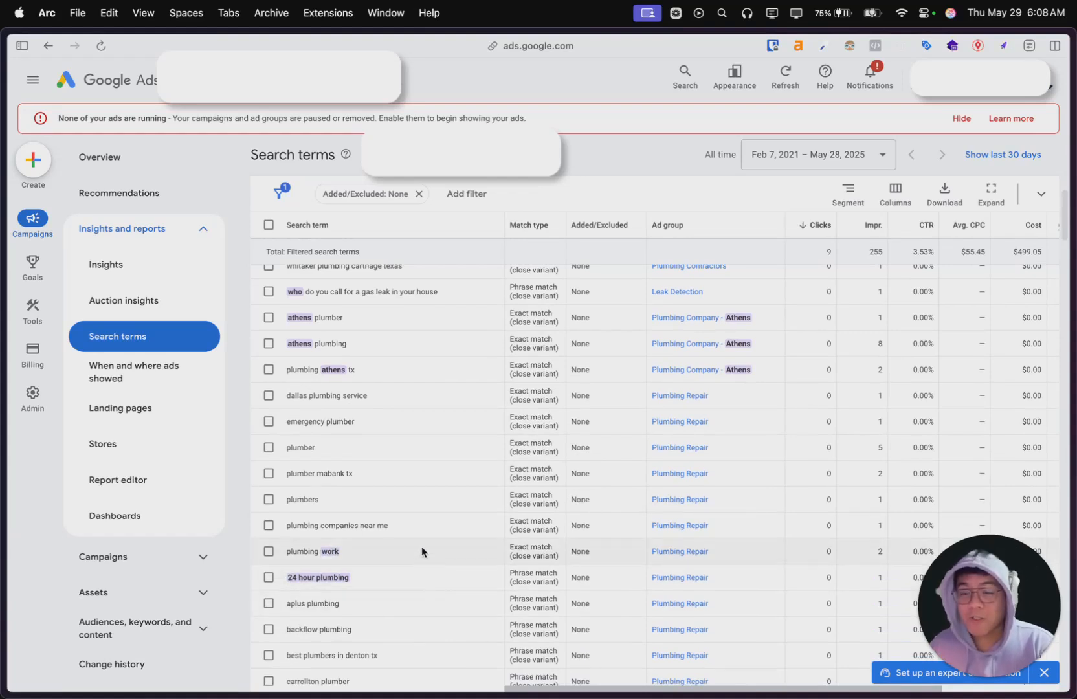
scroll(421, 550, "down", 5)
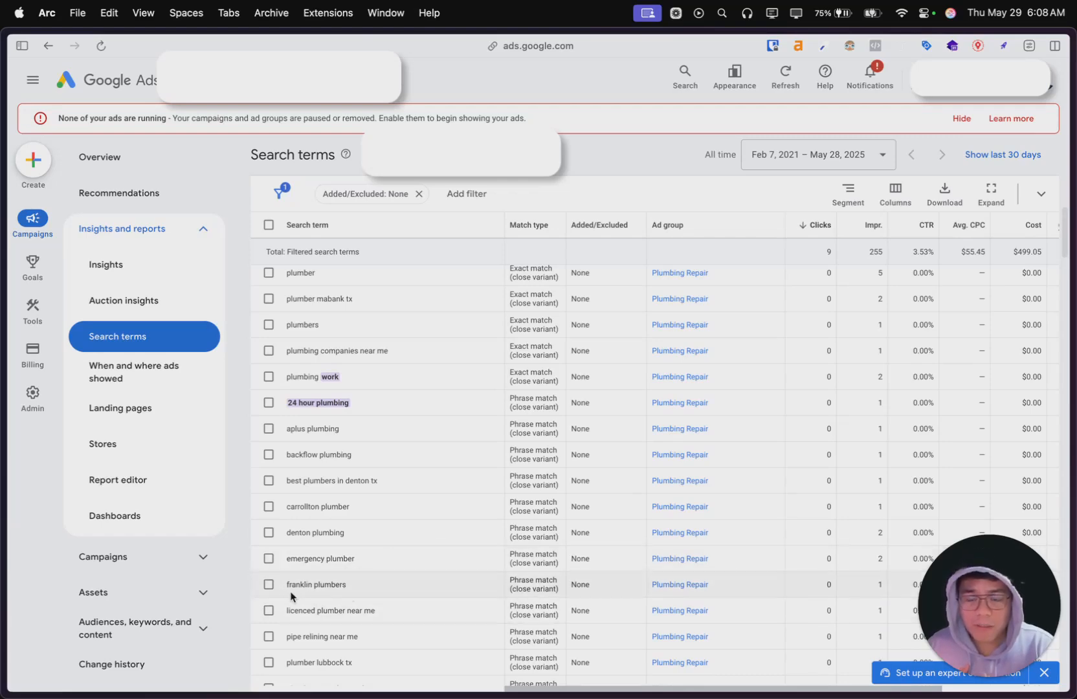
left_click_drag(284, 559, 371, 567)
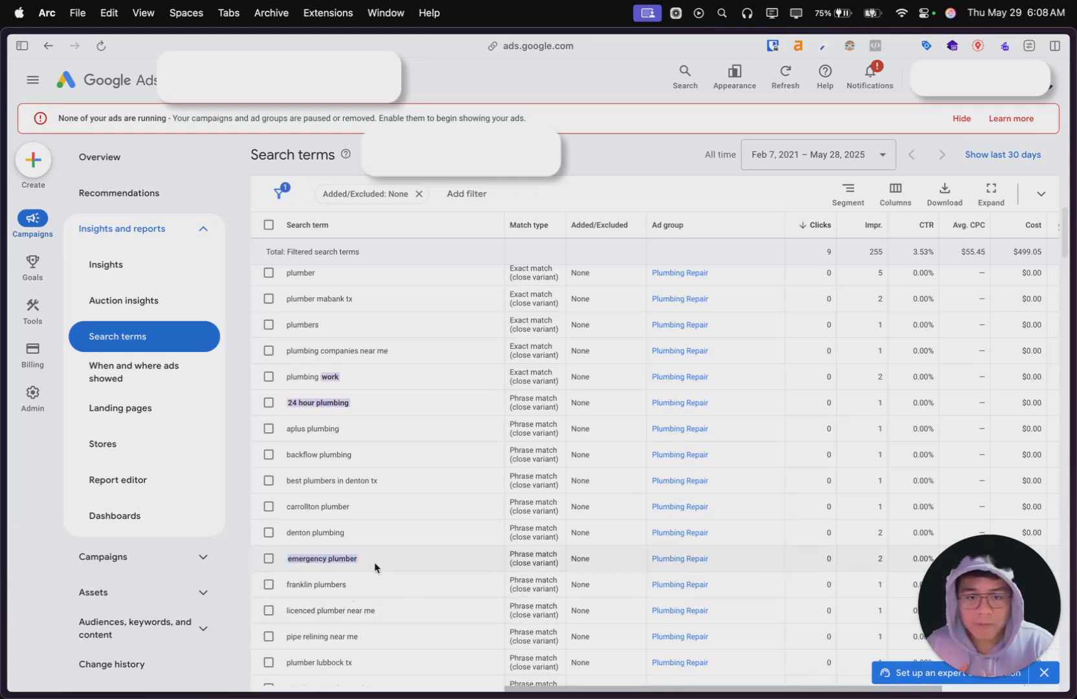
scroll(352, 579, "down", 3)
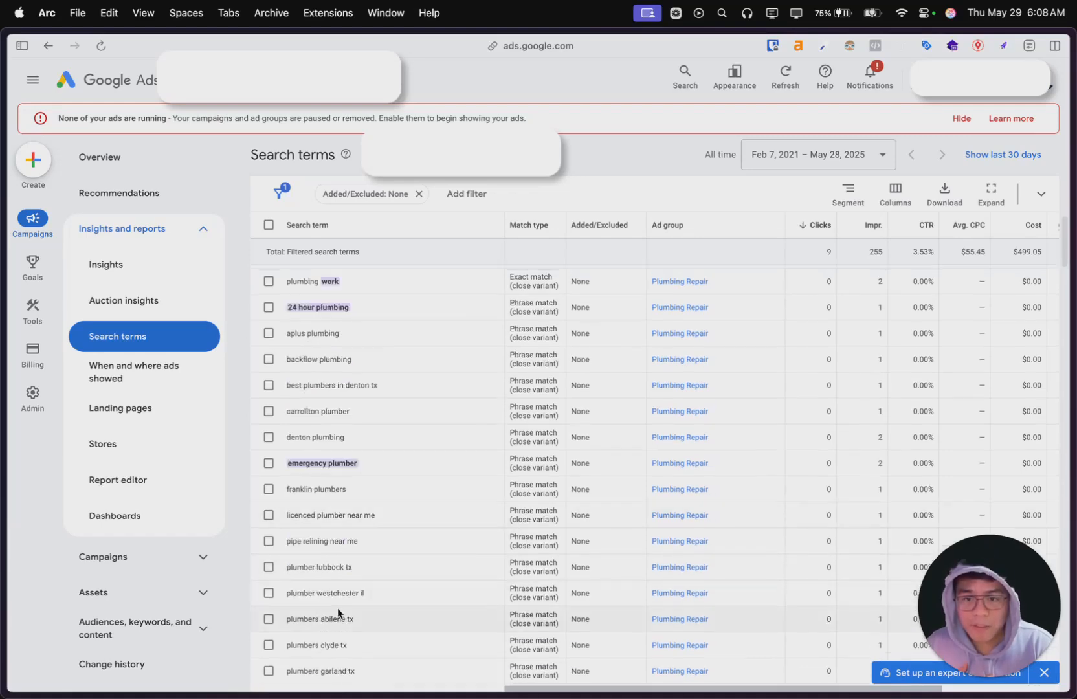
scroll(301, 615, "down", 11)
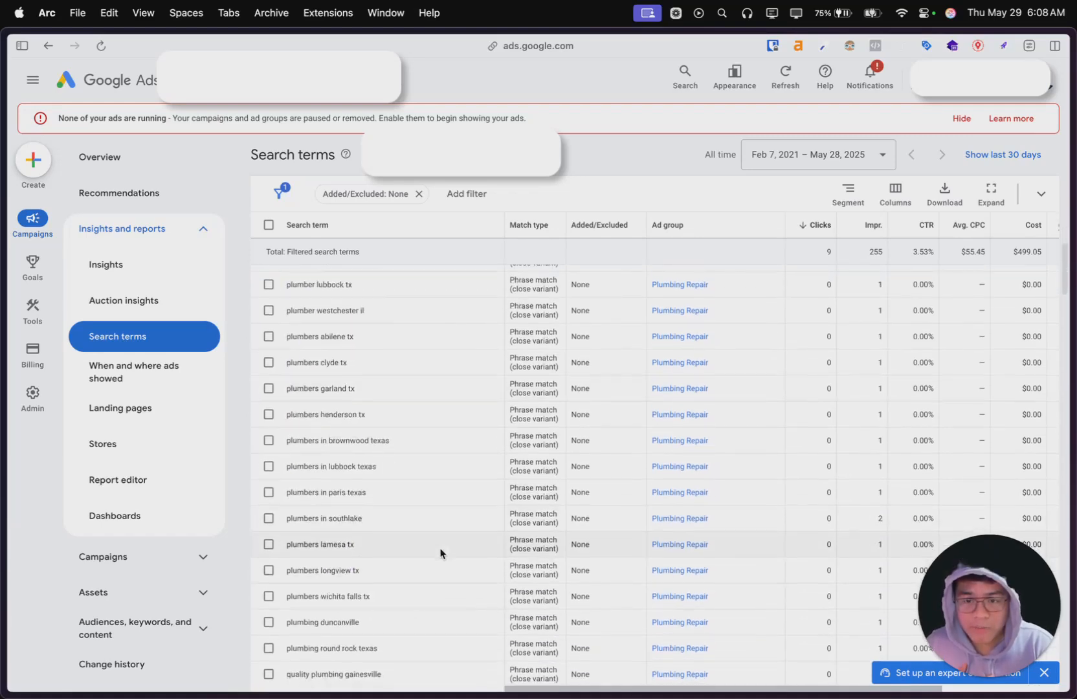
scroll(431, 568, "down", 1)
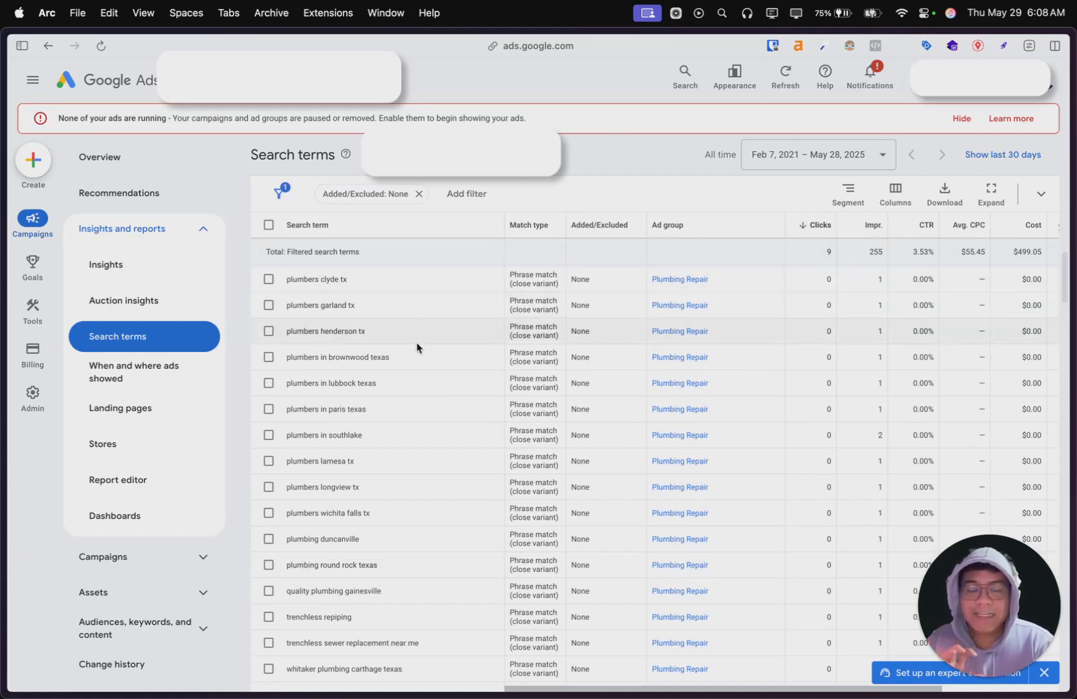
Remove the blank line and "24 hour plumbing" from the collected keywords in RocketMatch.
left_click(1003, 46)
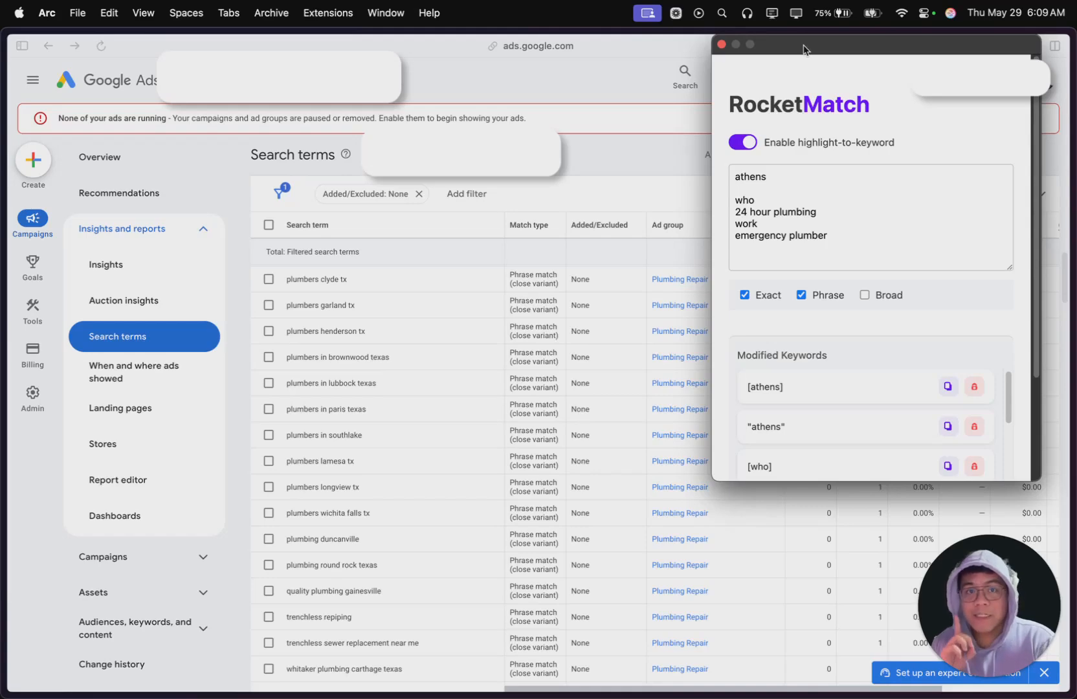
left_click(737, 188)
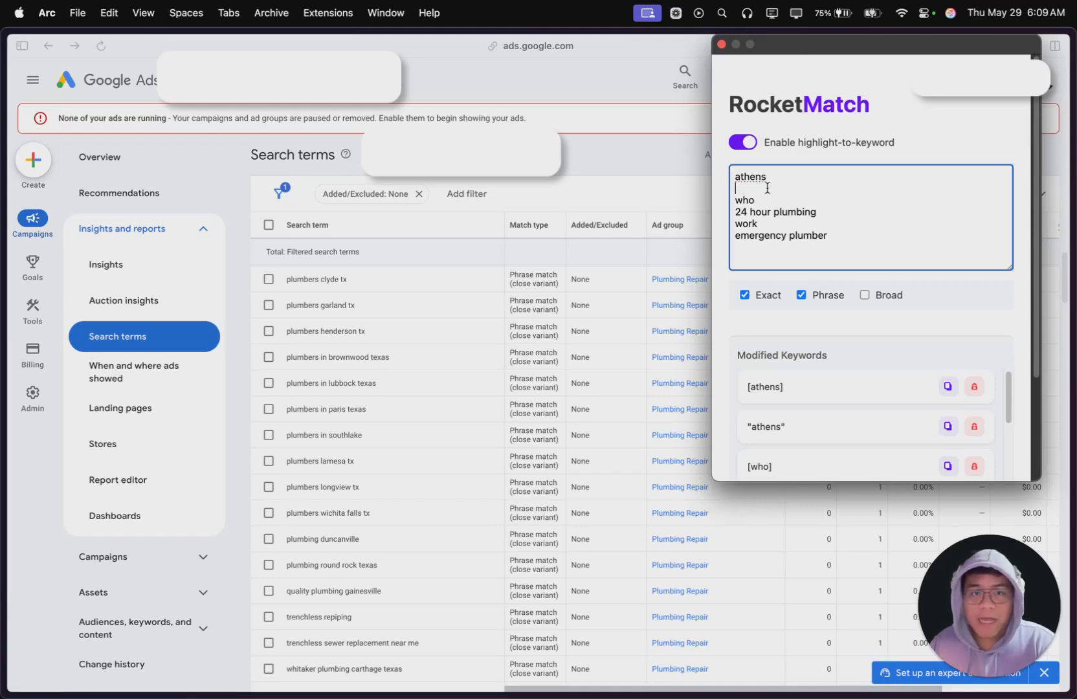
key("BackSpace")
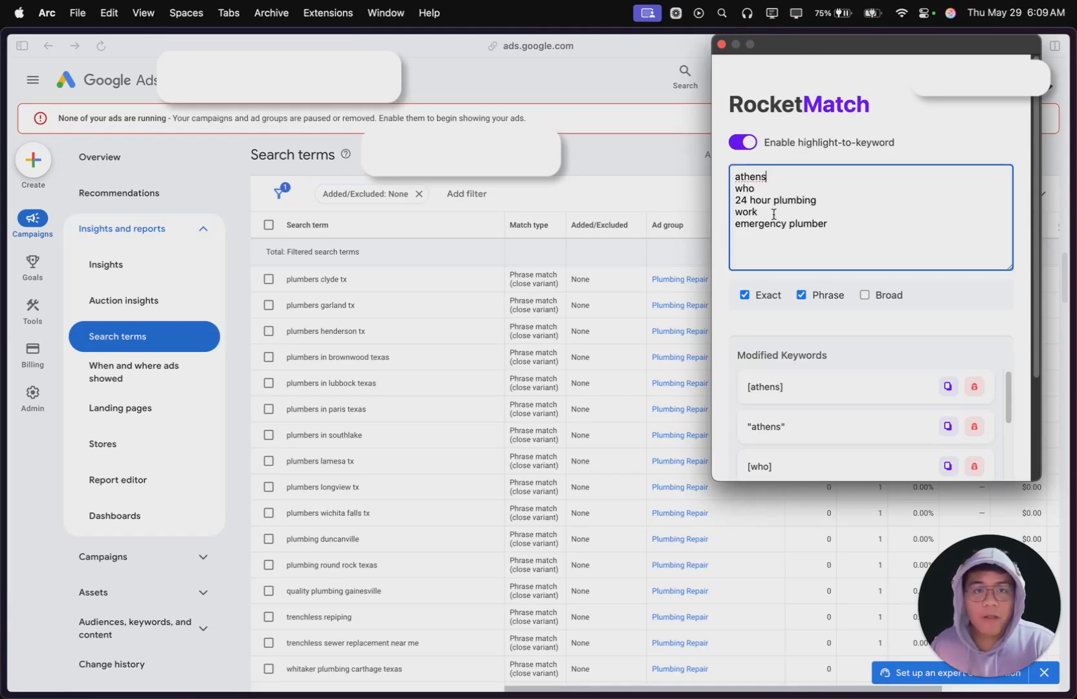
left_click_drag(819, 200, 680, 205)
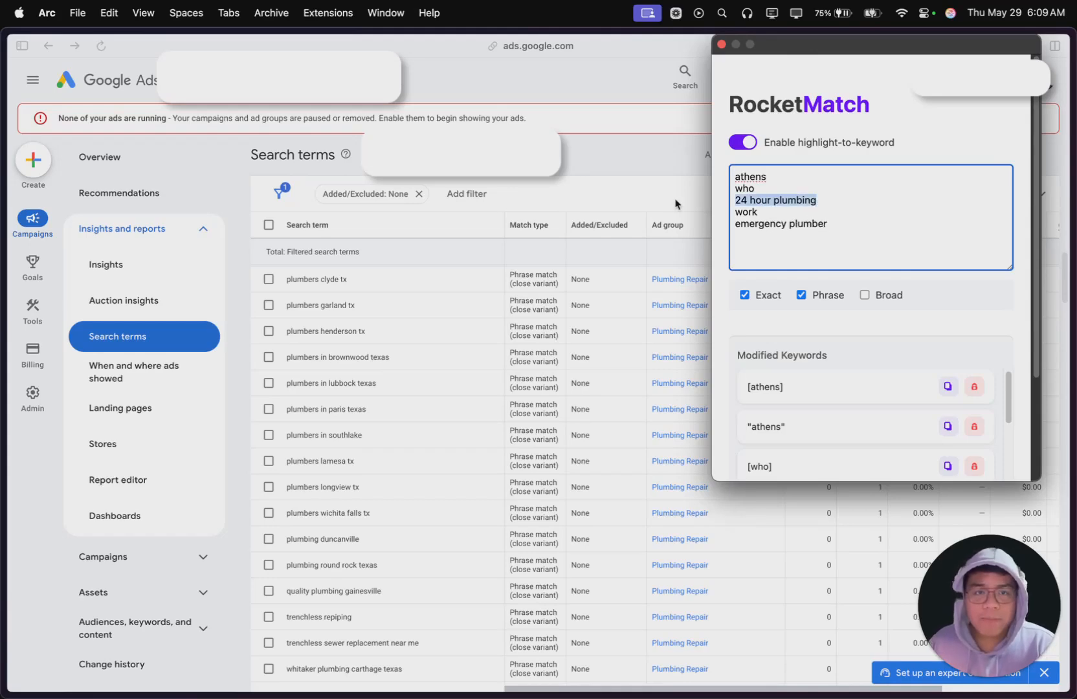
key("BackSpace")
key("BackSpace")
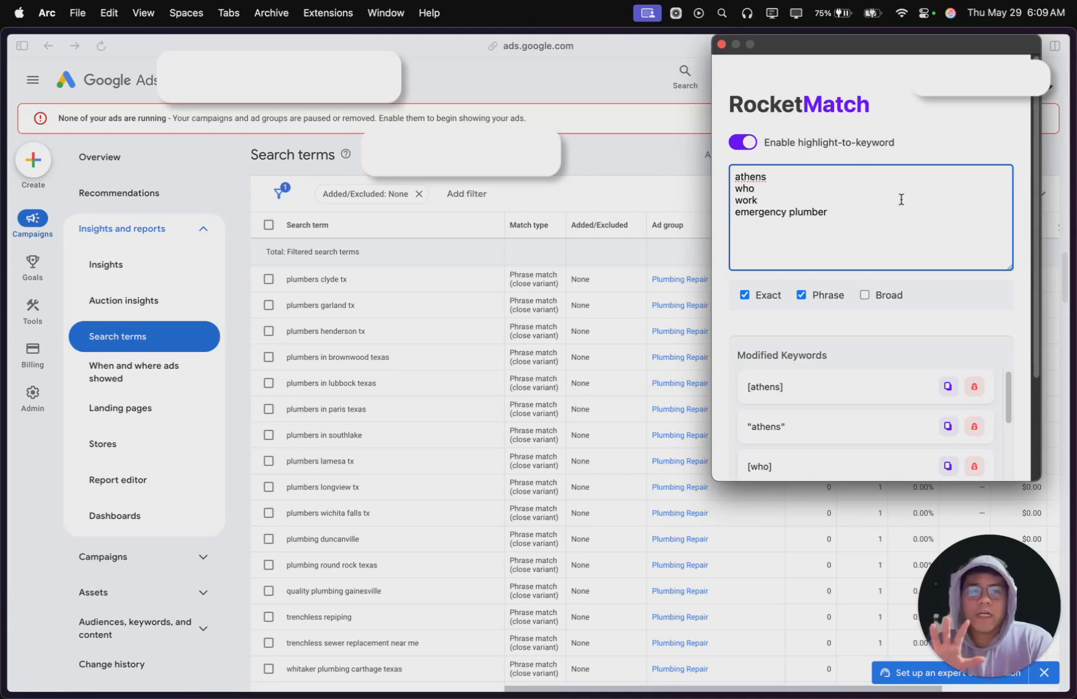
Format the remaining RocketMatch keywords as phrase match only, without exact match, and close the extension window.
scroll(829, 323, "down", 2)
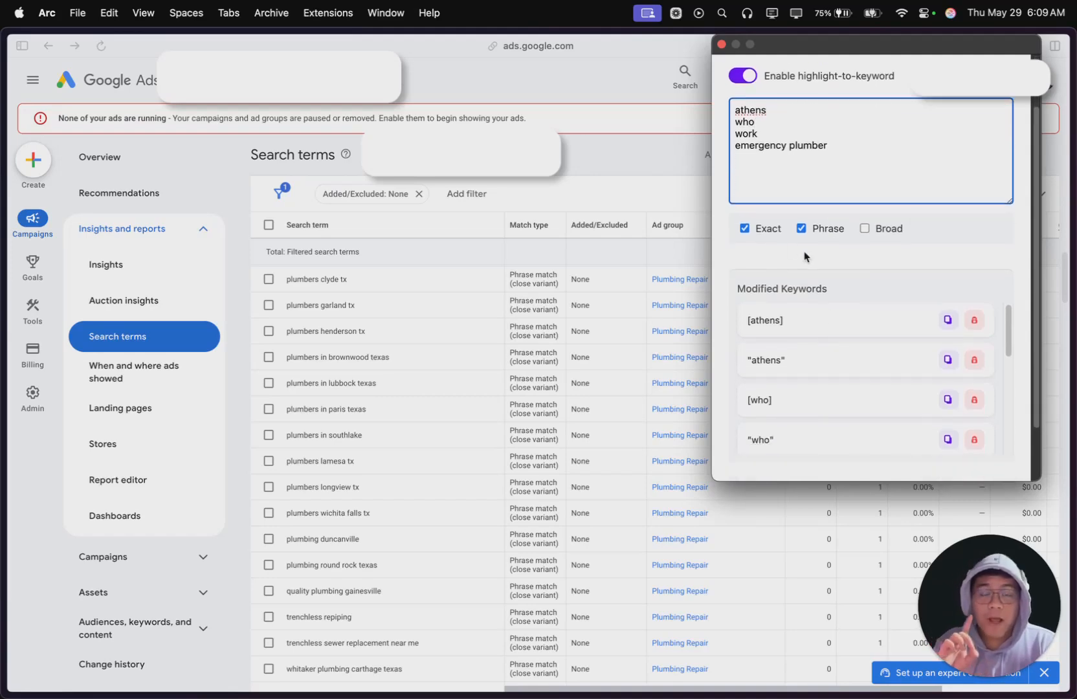
scroll(867, 323, "down", 10)
left_click(801, 436)
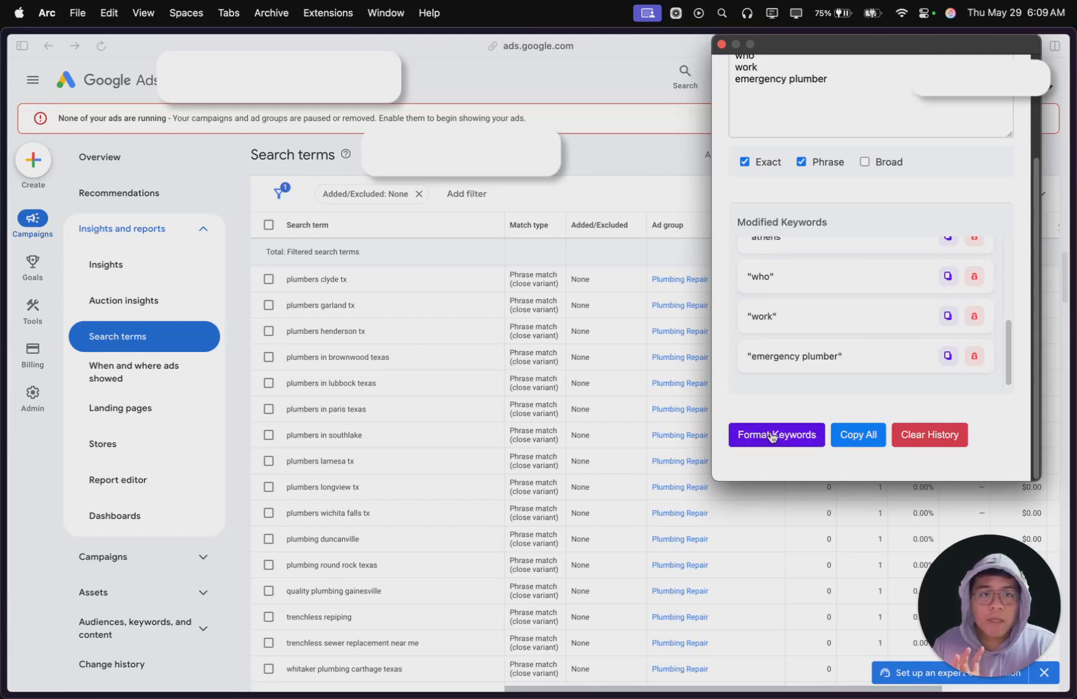
left_click(761, 167)
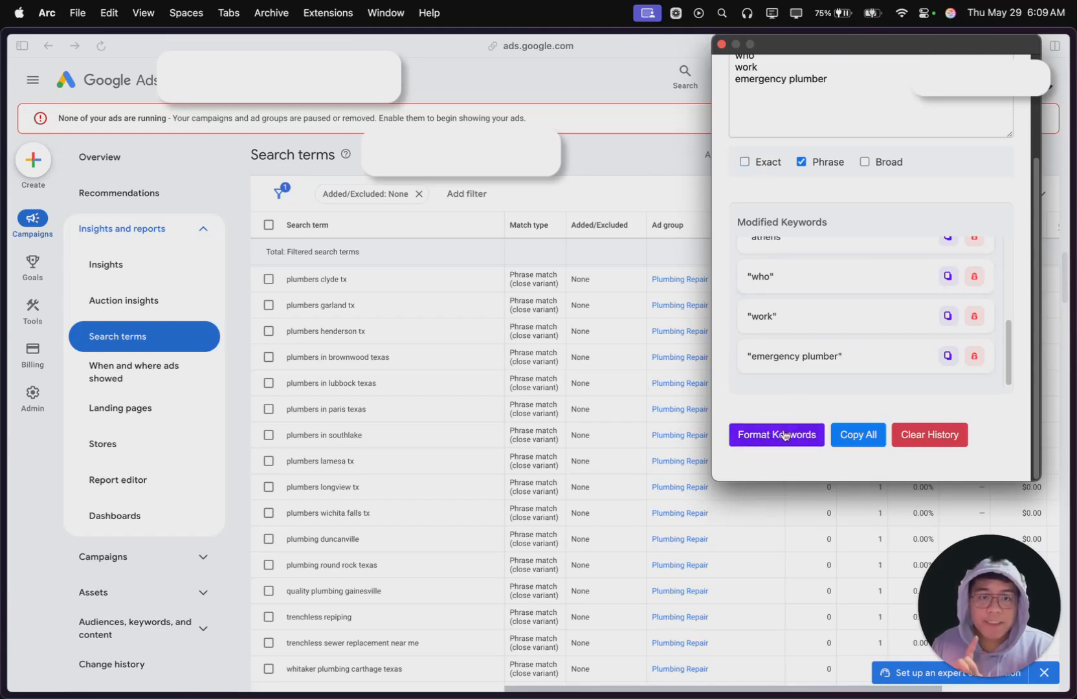
left_click(780, 440)
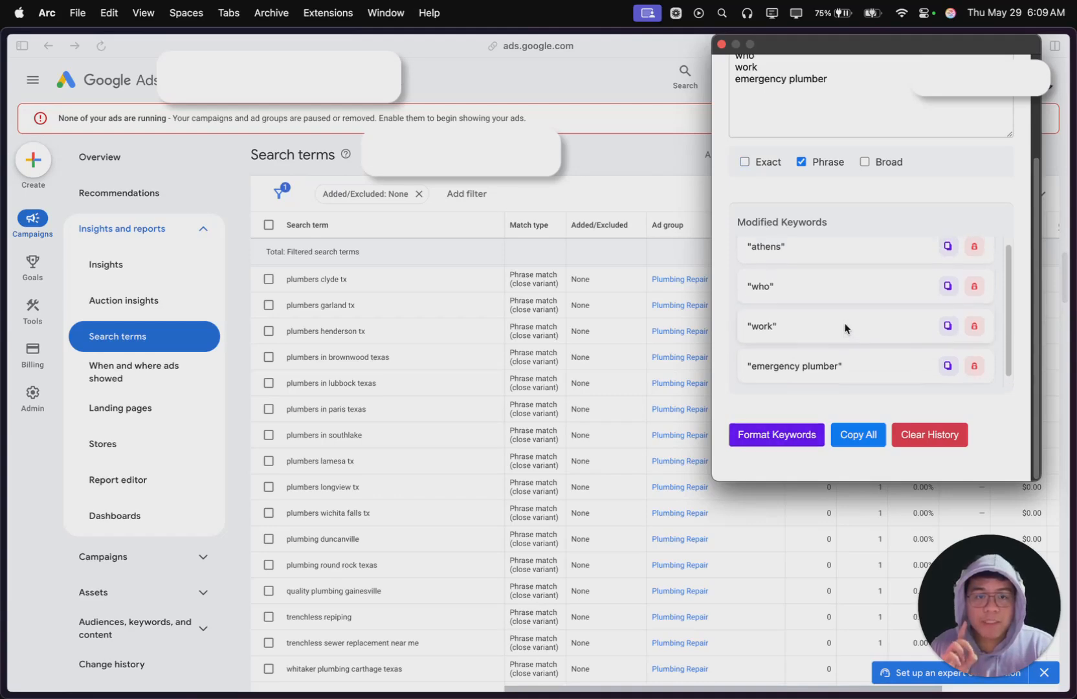
scroll(854, 311, "down", 1)
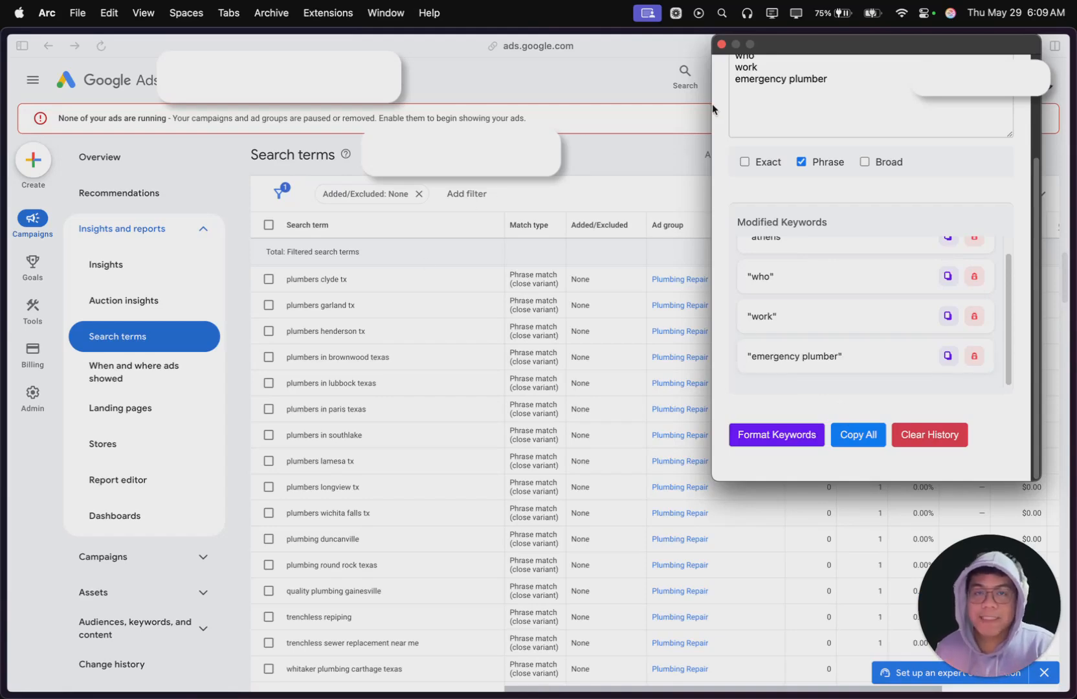
left_click(721, 44)
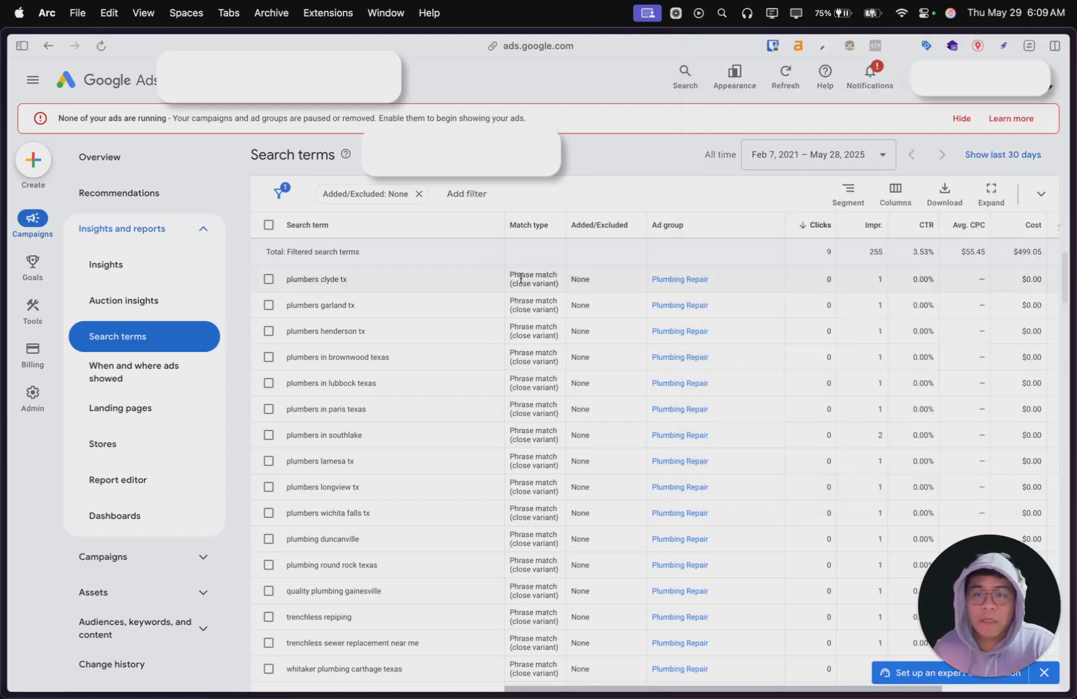
Highlight "plumbers" in the "plumbers in southlake" search term and review its matches throughout the search terms report.
double_click(302, 436)
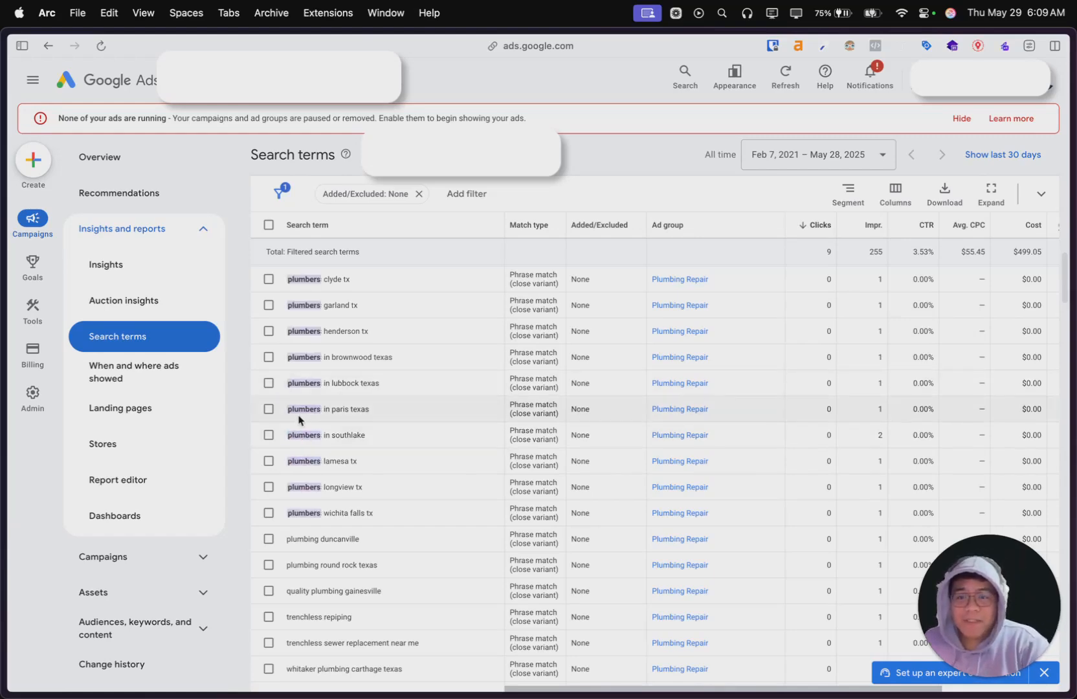
scroll(392, 433, "up", 5)
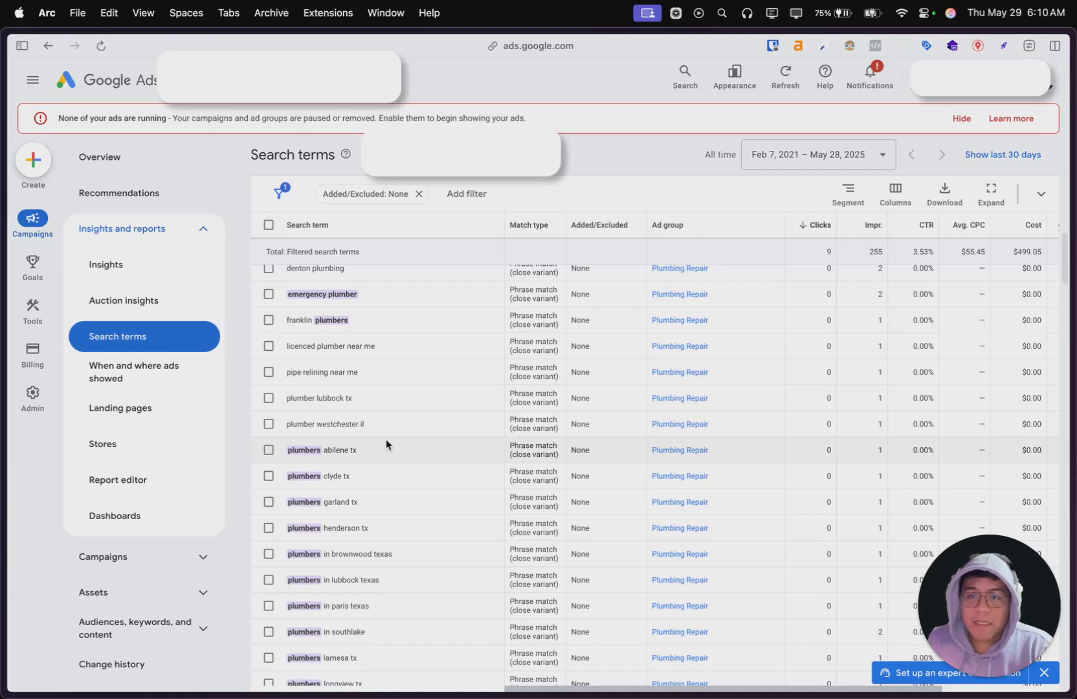
scroll(386, 444, "up", 10)
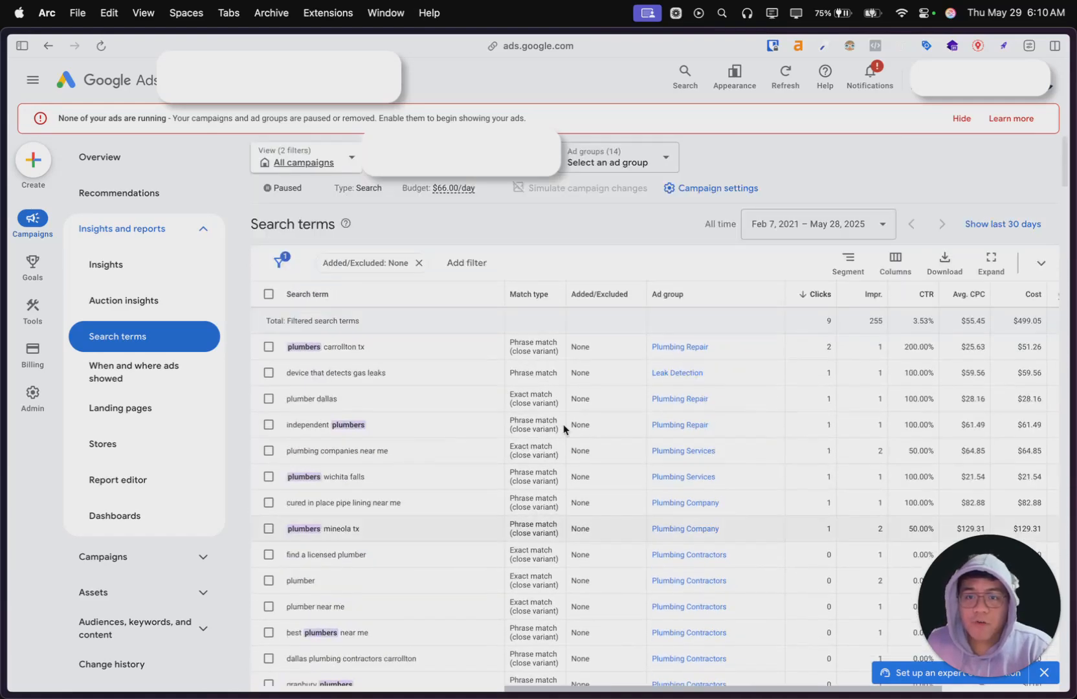
scroll(405, 382, "down", 15)
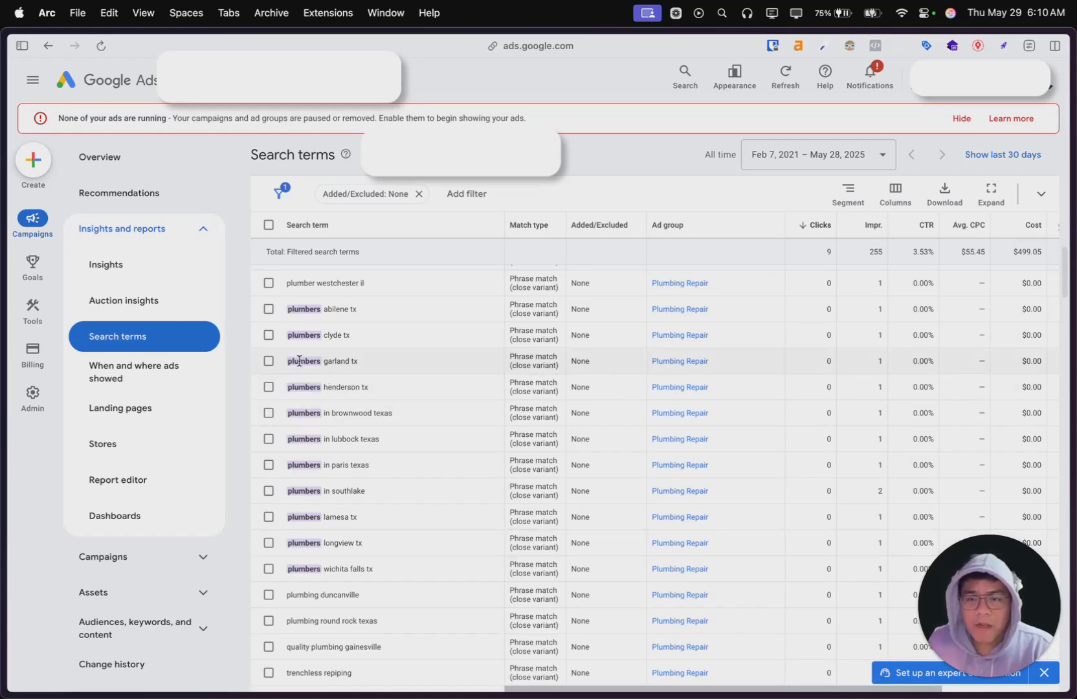
scroll(346, 428, "down", 2)
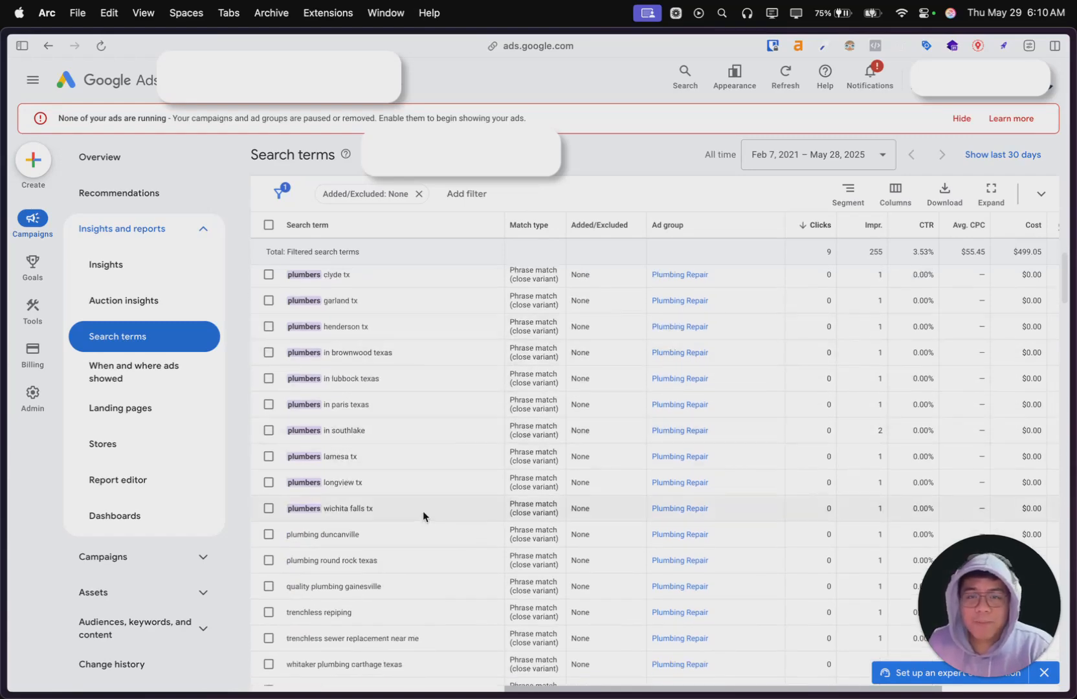